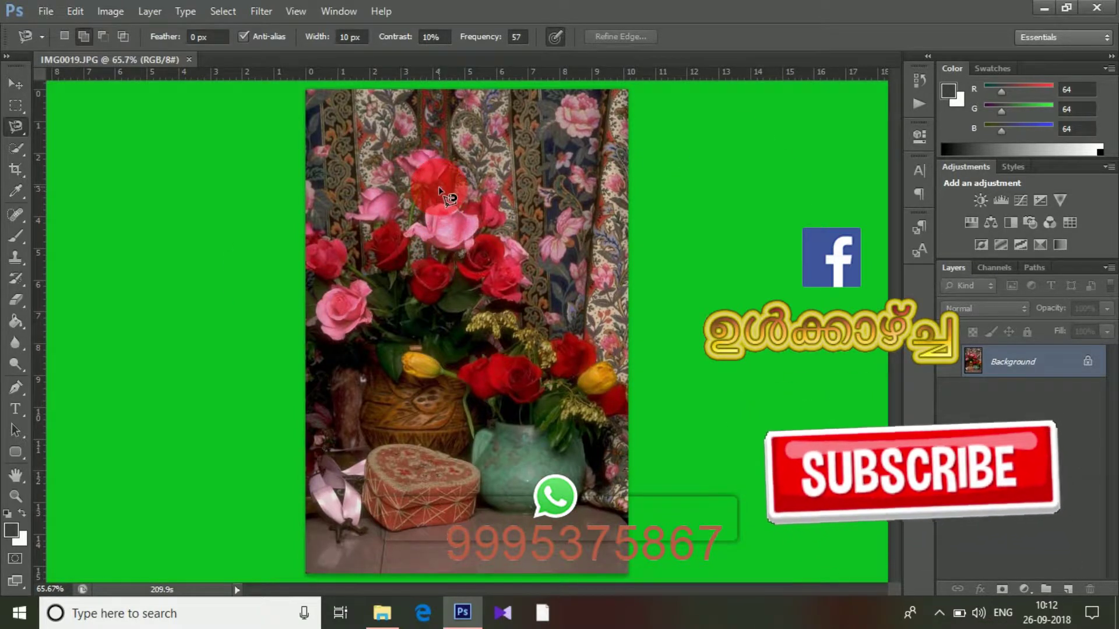
Step: Anchor the Magnetic Lasso on the pink rose's upper edge, trace toward the red rose, then zoom in
click(453, 213)
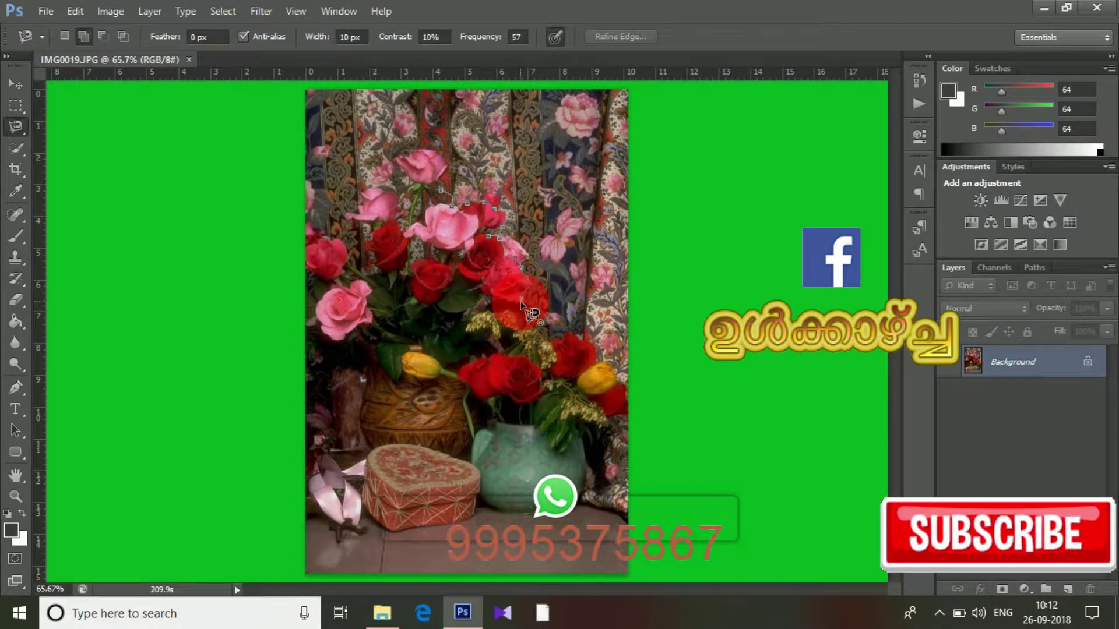
key(ctrl+space)
click(527, 308)
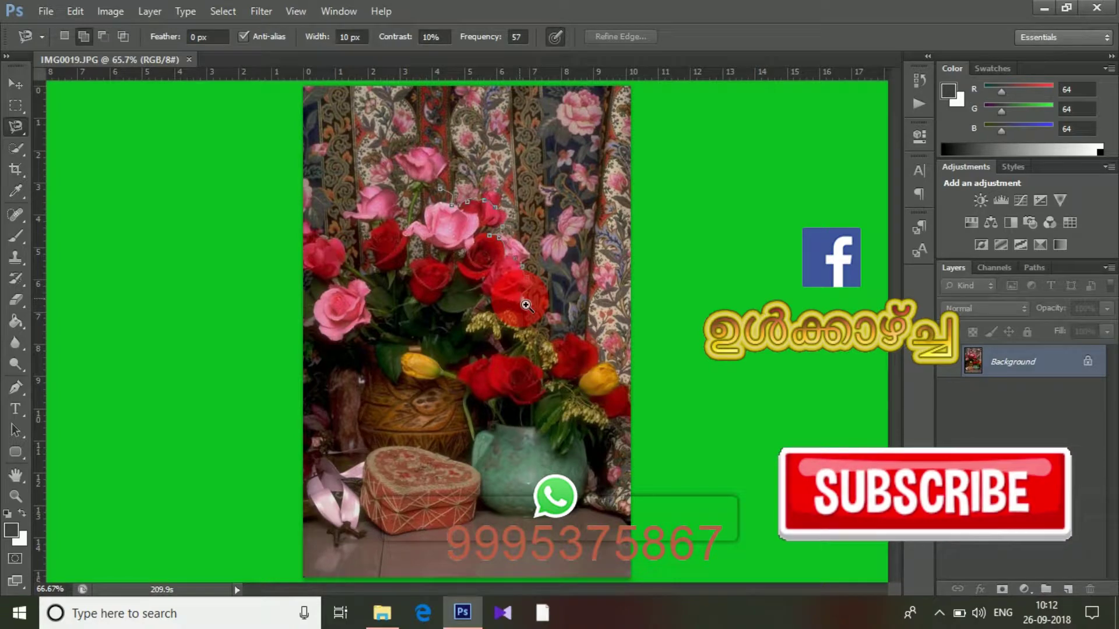
click(526, 305)
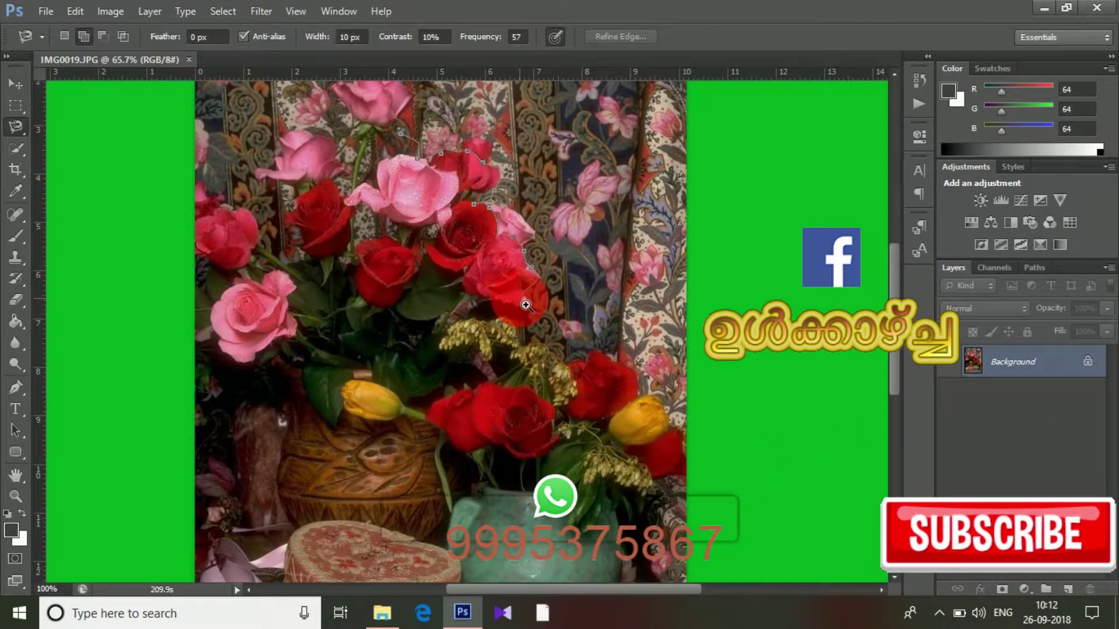
Step: Zoom to 400% on the rose edge and fix an anchor where the rose meets the yellow foliage
click(527, 305)
click(528, 298)
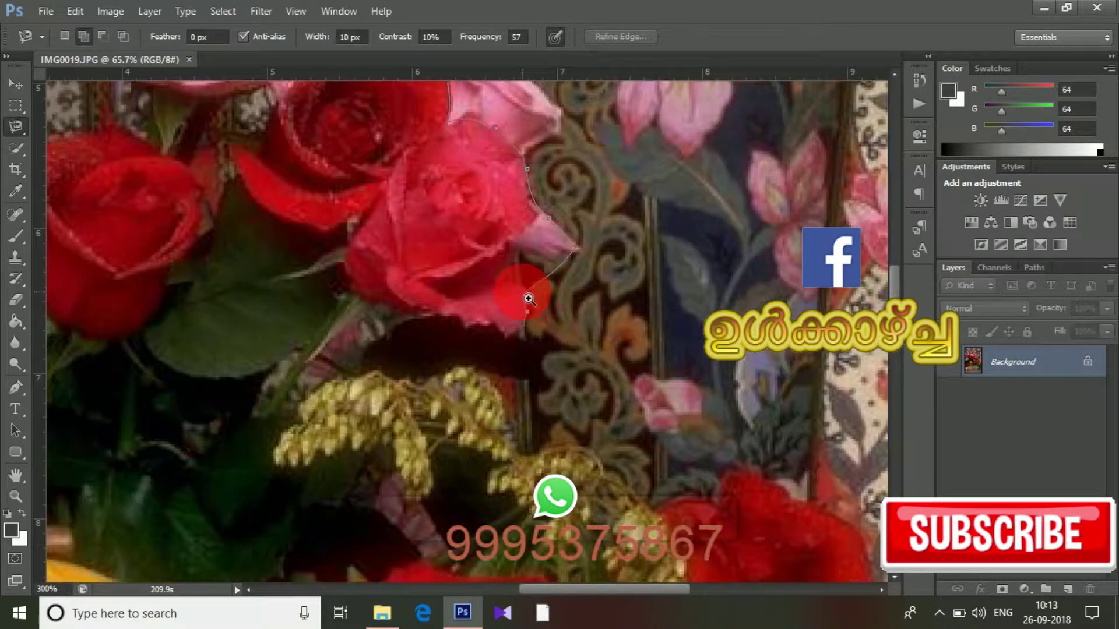
click(529, 298)
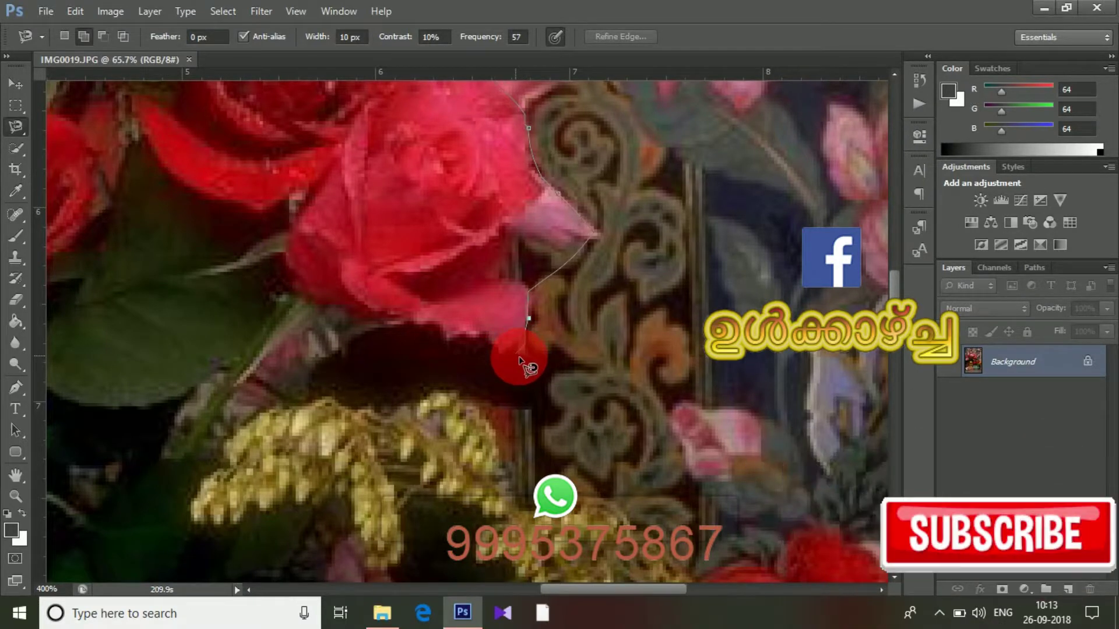
click(520, 357)
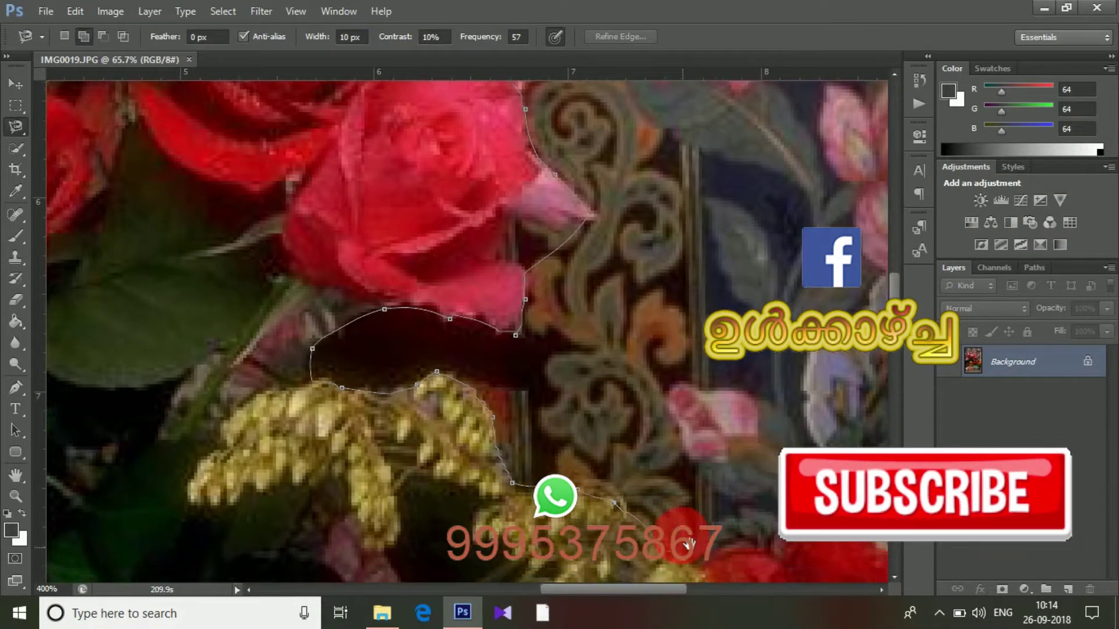
Step: Pan to the red rose beside the tulip, trace around the yellow sprigs, then start zooming out
drag(689, 543, 637, 256)
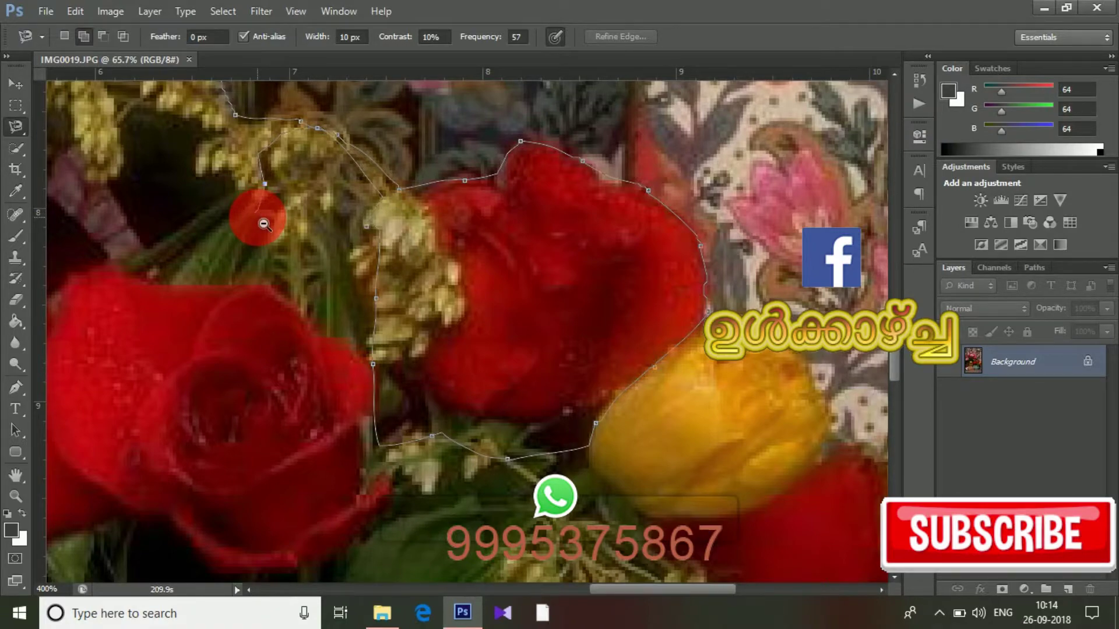
ctrl+alt+click(264, 224)
Step: Zoom out to 66.67% to view the whole bouquet with the open lasso path
ctrl+alt+click(264, 224)
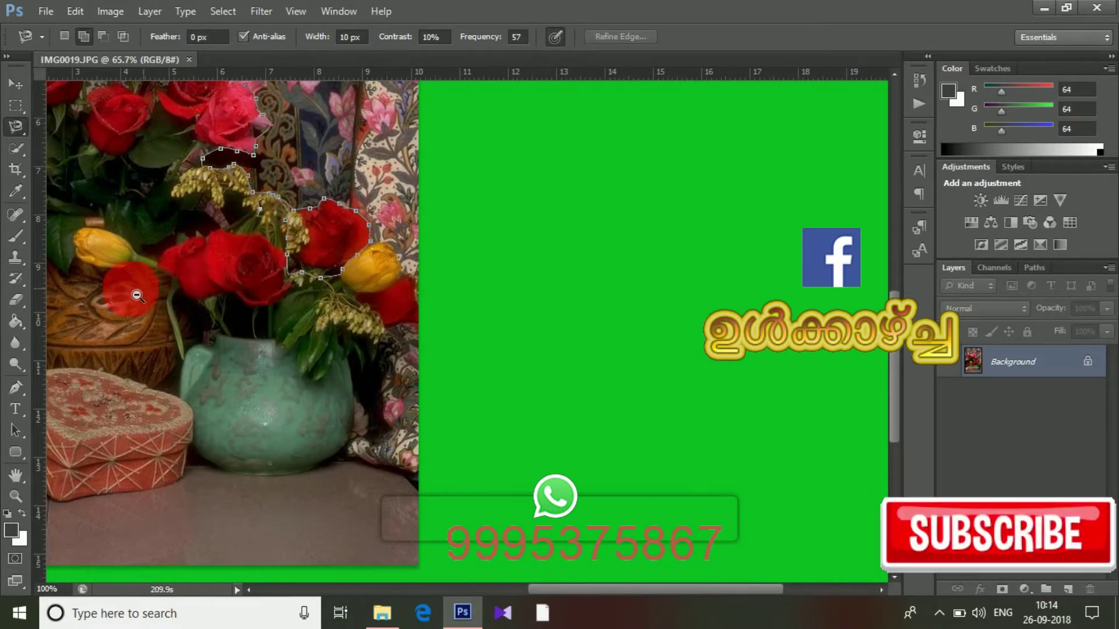
ctrl+alt+click(81, 296)
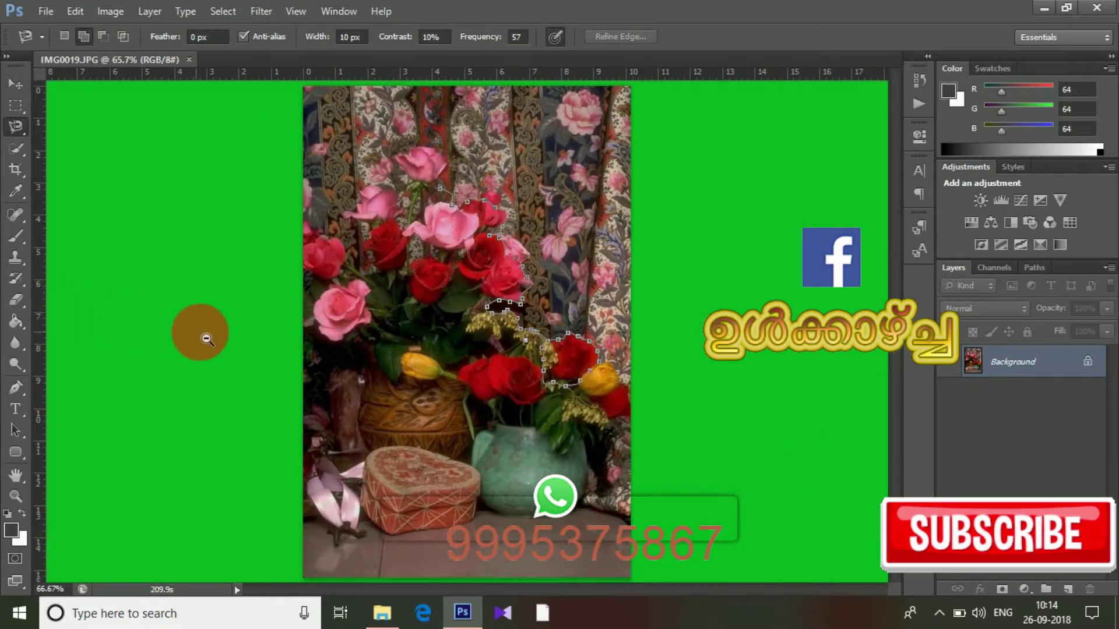